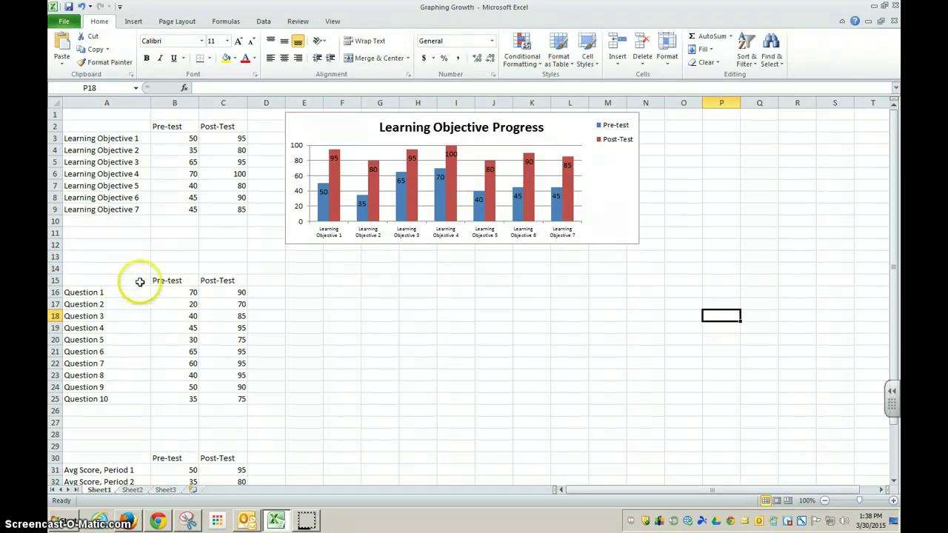
left_click(186, 279)
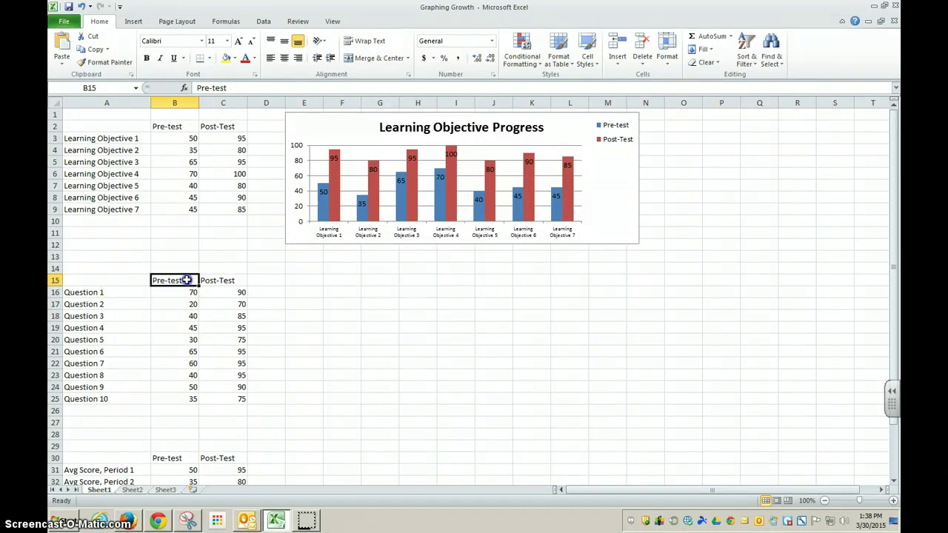
left_click(242, 280)
left_click(123, 292)
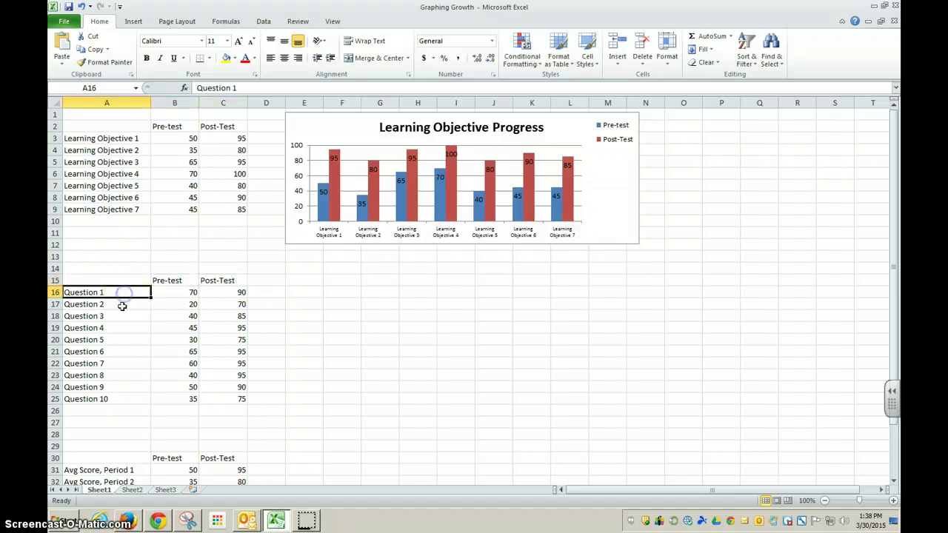
left_click(123, 307)
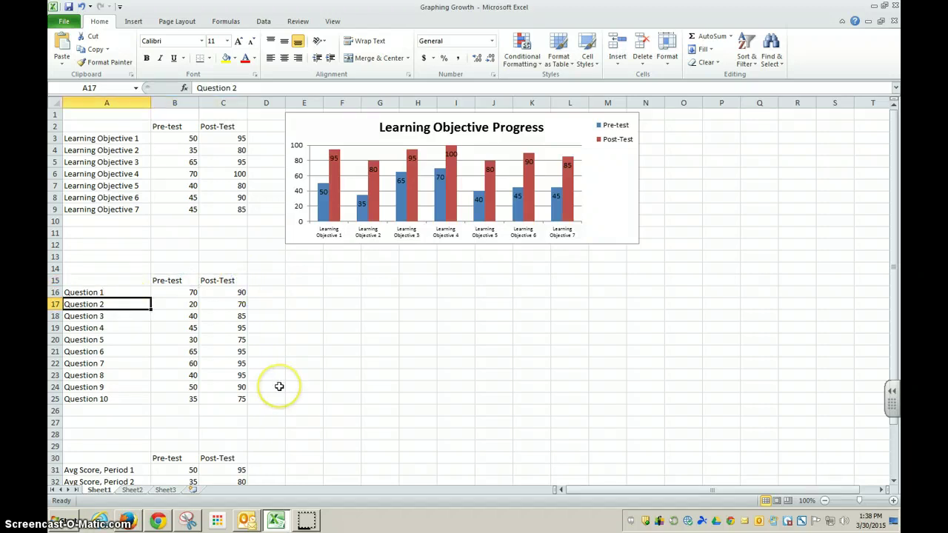
- Insert a 2-D clustered column chart from the question pre-test and post-test data in A15:C25
left_click_drag(135, 280, 222, 396)
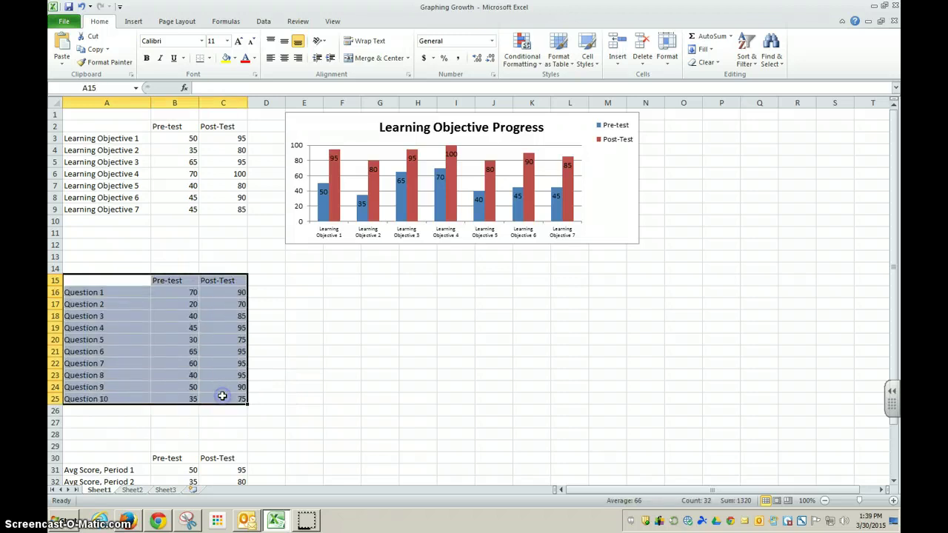
left_click(134, 21)
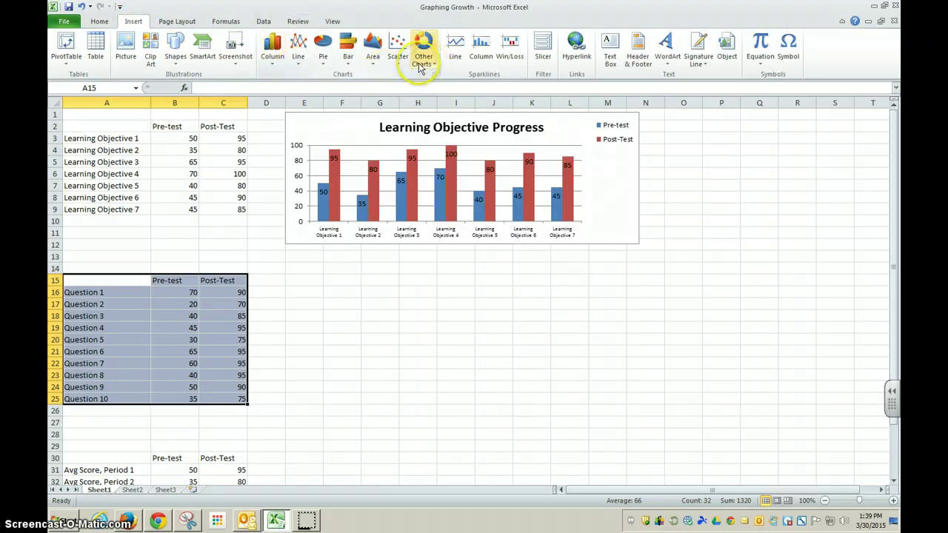
left_click(273, 68)
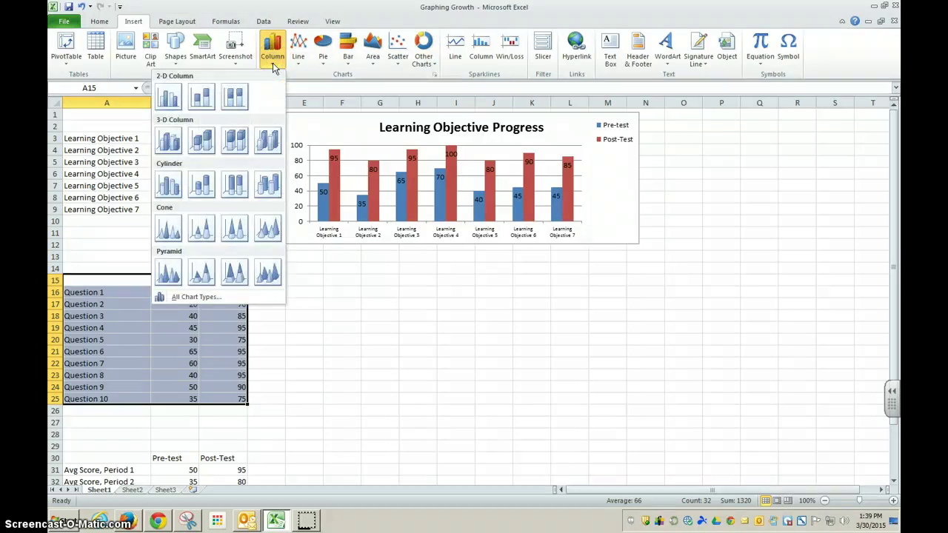
left_click(165, 99)
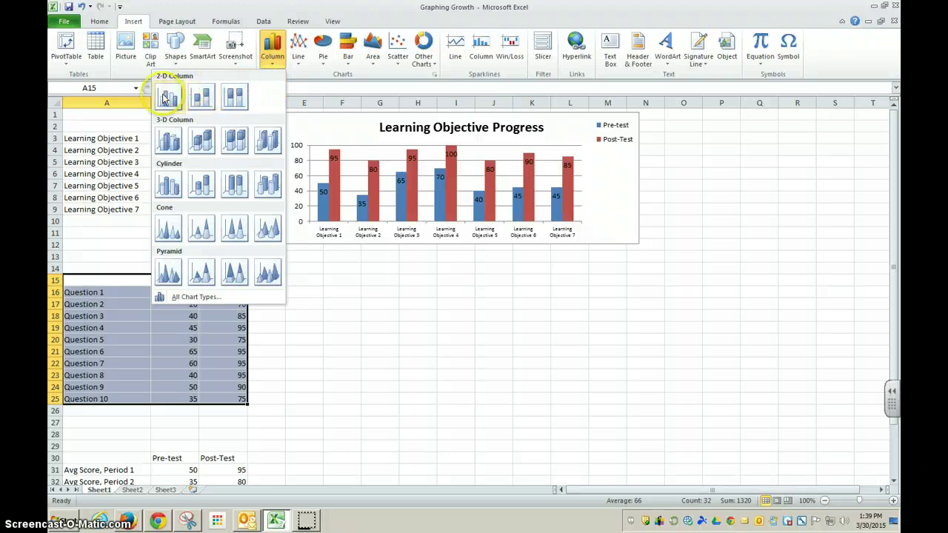
left_click(165, 99)
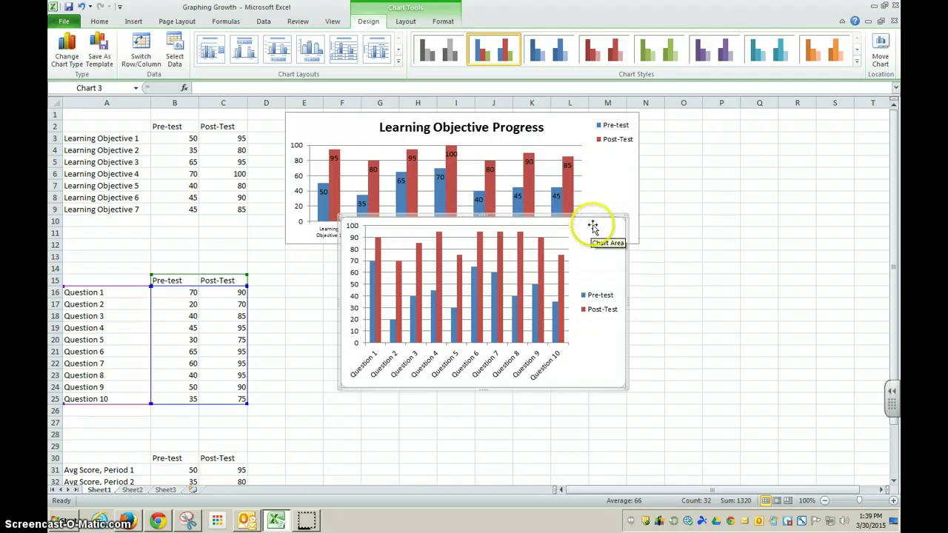
- Move the new question chart below the Learning Objective Progress chart and resize it to cover about E14:L25
left_click_drag(592, 225, 535, 266)
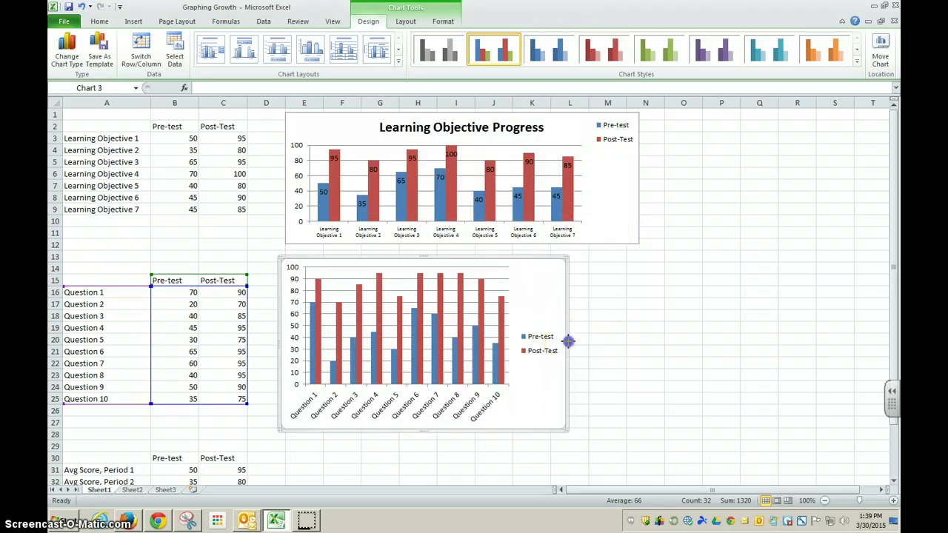
left_click_drag(567, 342, 648, 338)
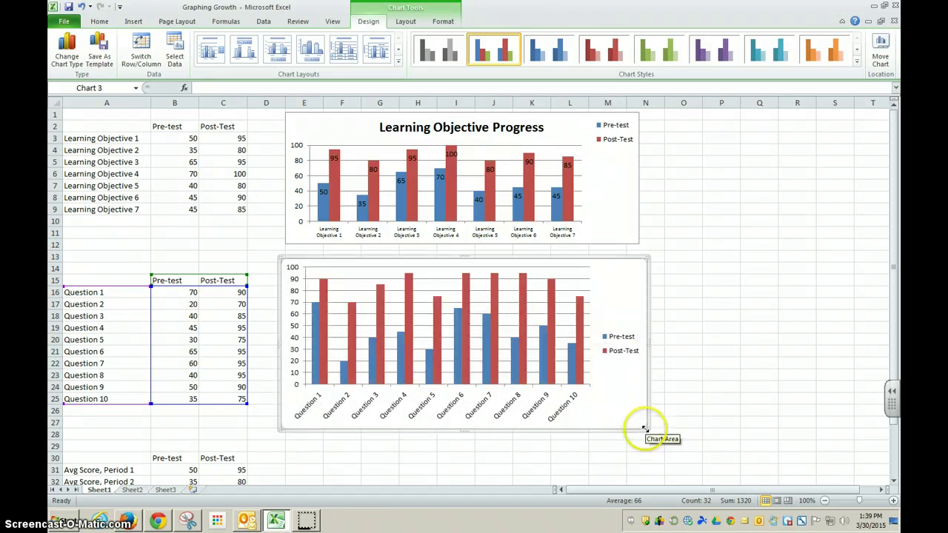
left_click_drag(644, 428, 573, 399)
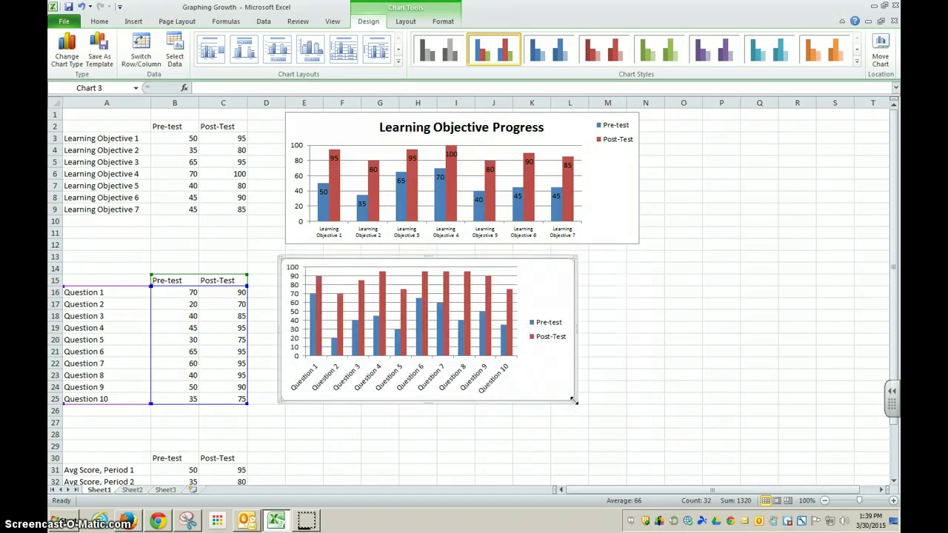
- Set the font size of the question labels on the new chart's horizontal axis to 8
left_click(476, 384)
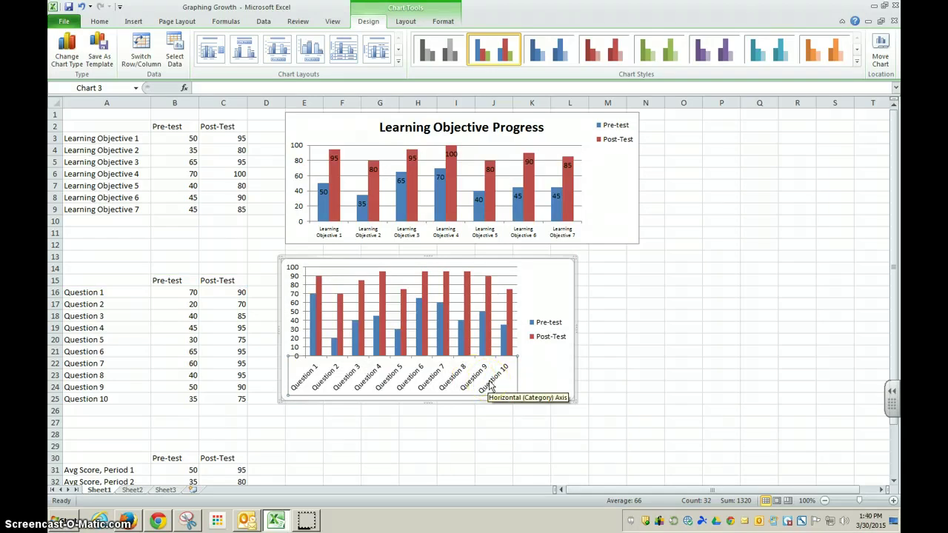
left_click(492, 387)
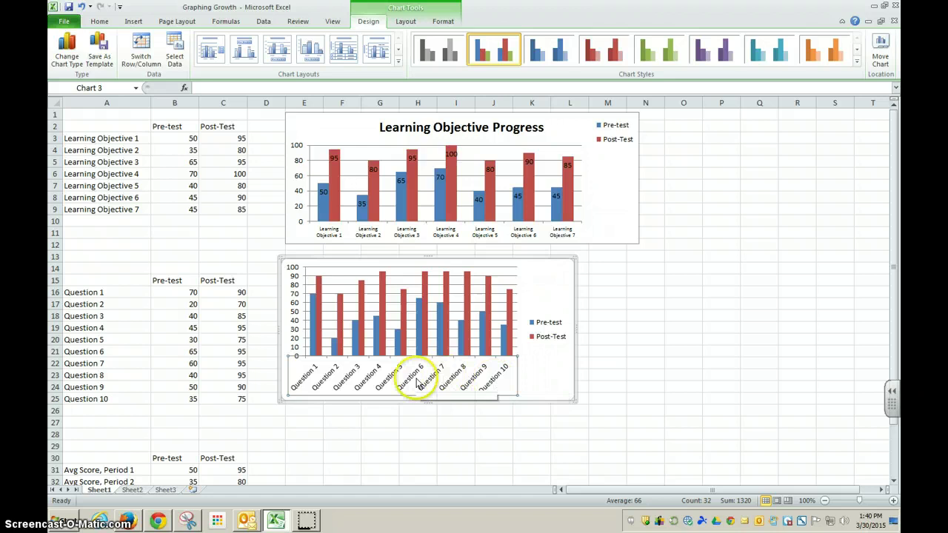
left_click(516, 385)
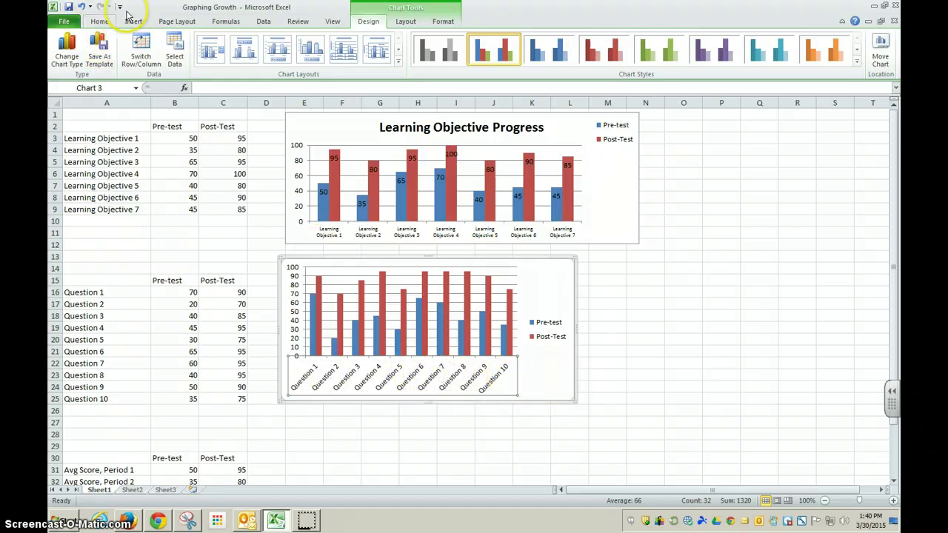
left_click(99, 20)
left_click(225, 41)
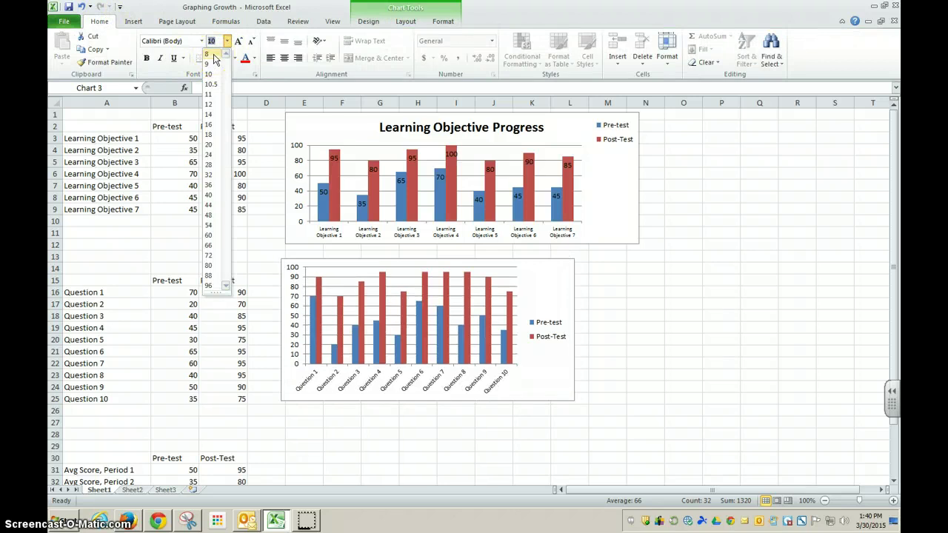
left_click(212, 55)
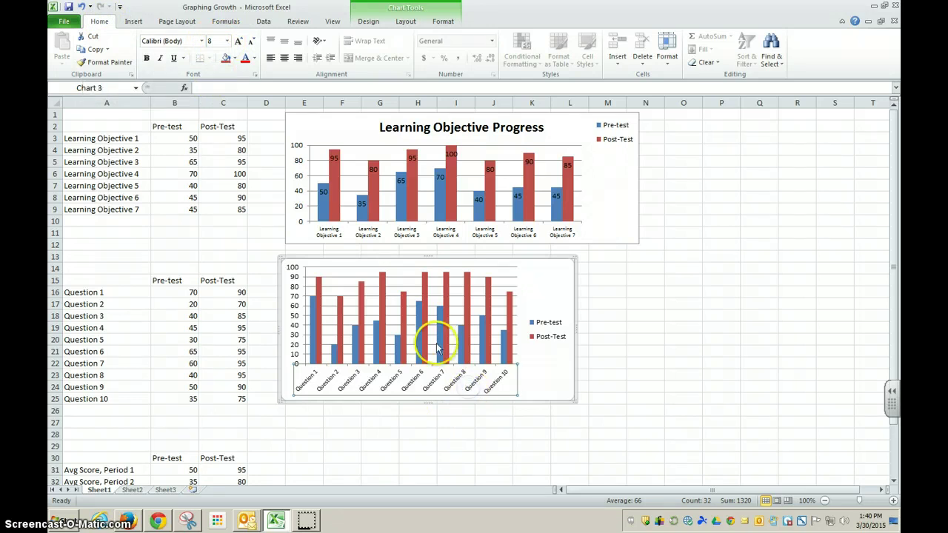
- Reduce the font size of the horizontal axis question labels to 7
left_click(226, 42)
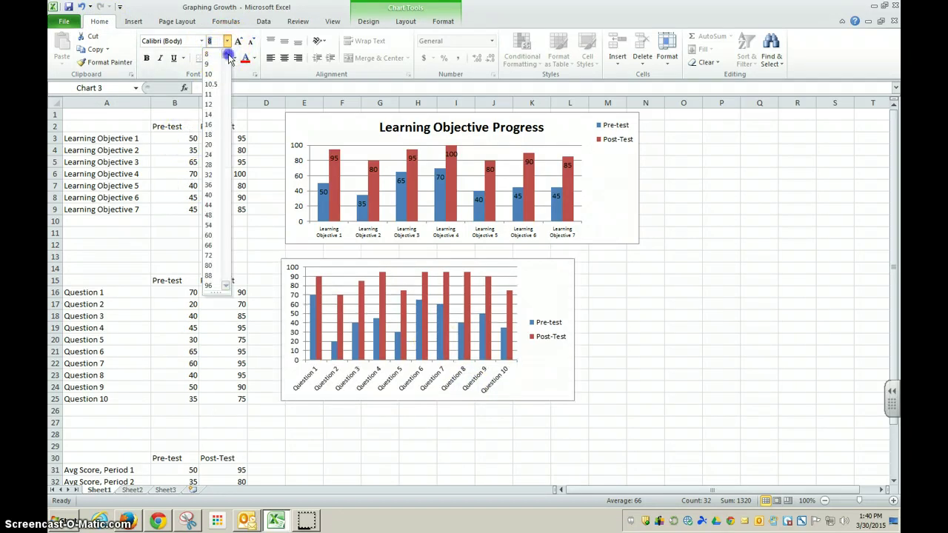
type("7")
key("Return")
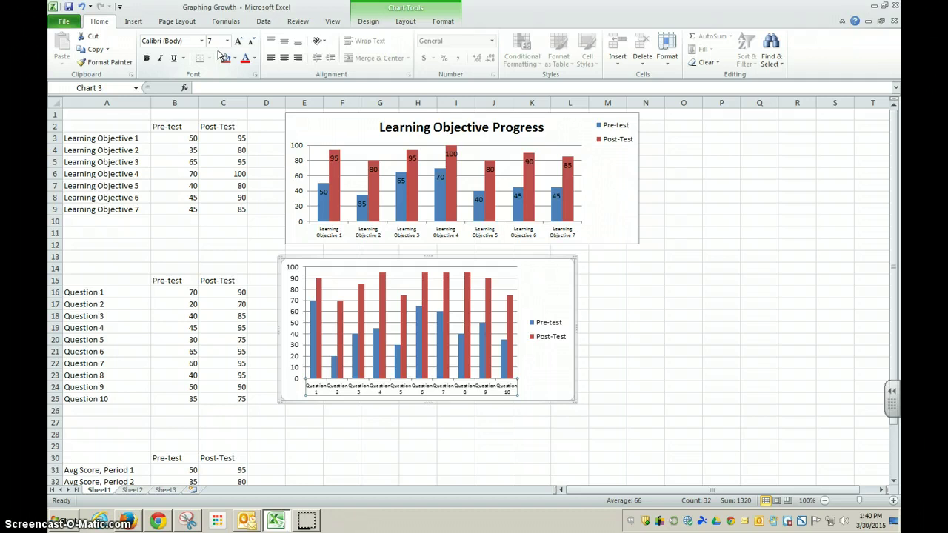
- Set the font size of the question chart's horizontal axis labels to 11 and deselect the chart
left_click(226, 43)
left_click(226, 43)
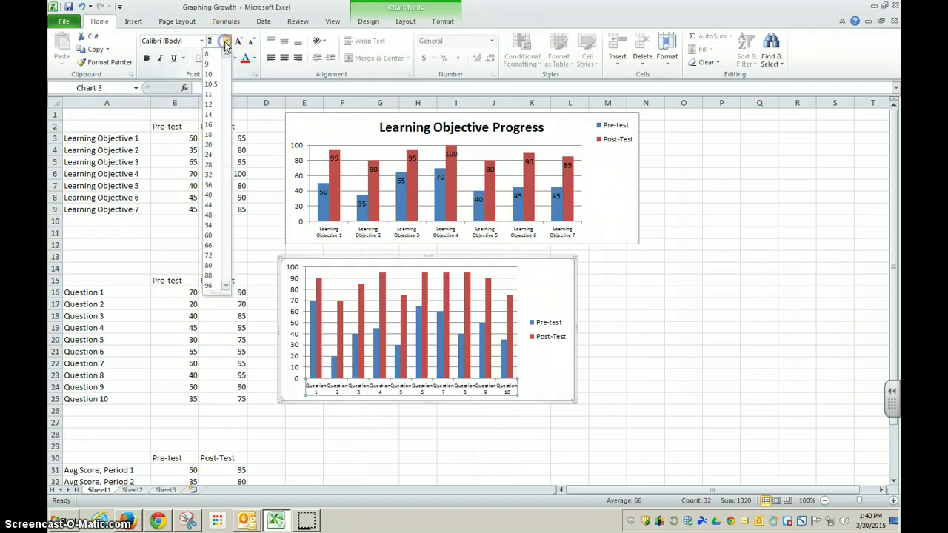
left_click(210, 97)
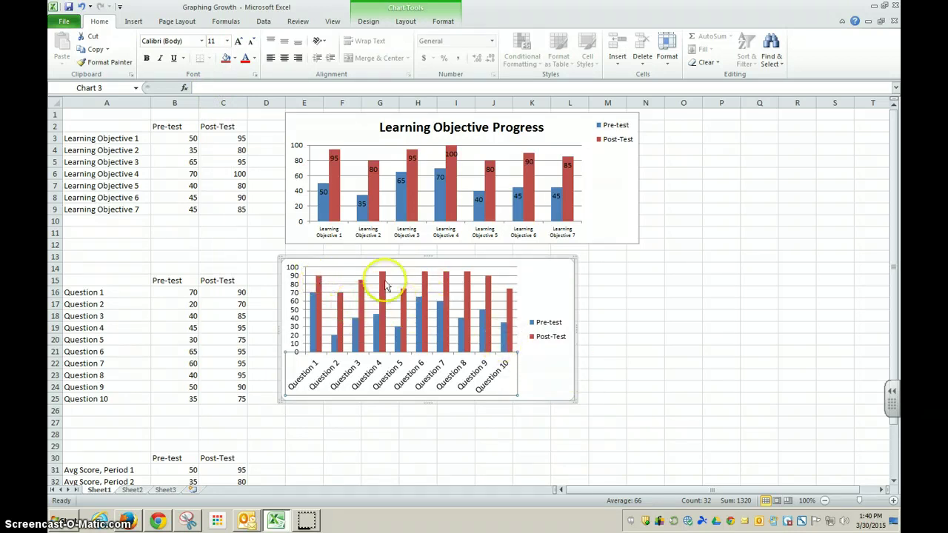
mouse_move(384, 286)
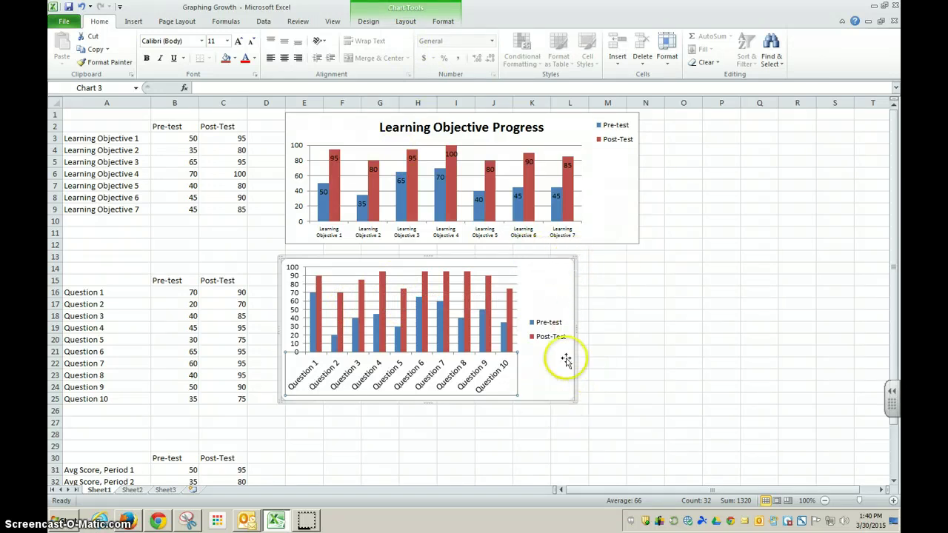
left_click(677, 326)
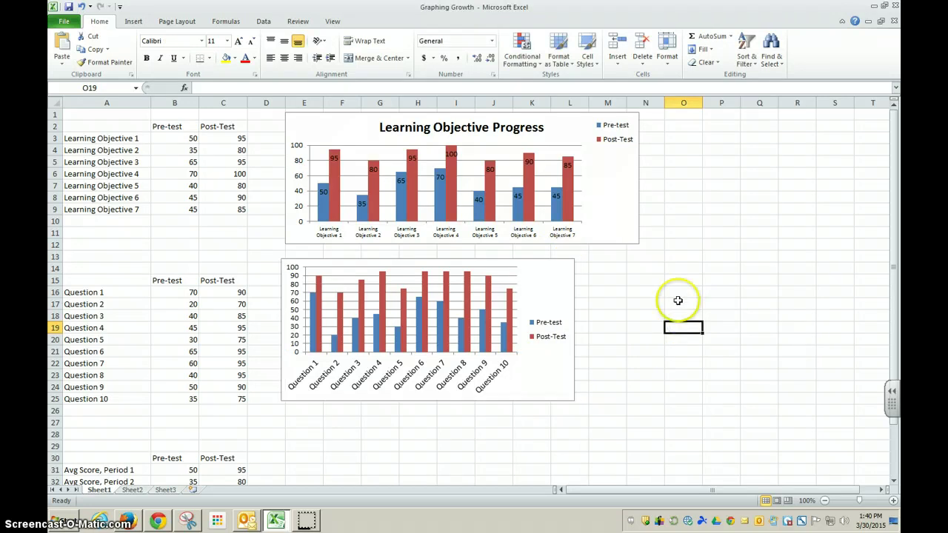
- Add data labels to the question chart's columns, positioned at Inside End
left_click(552, 294)
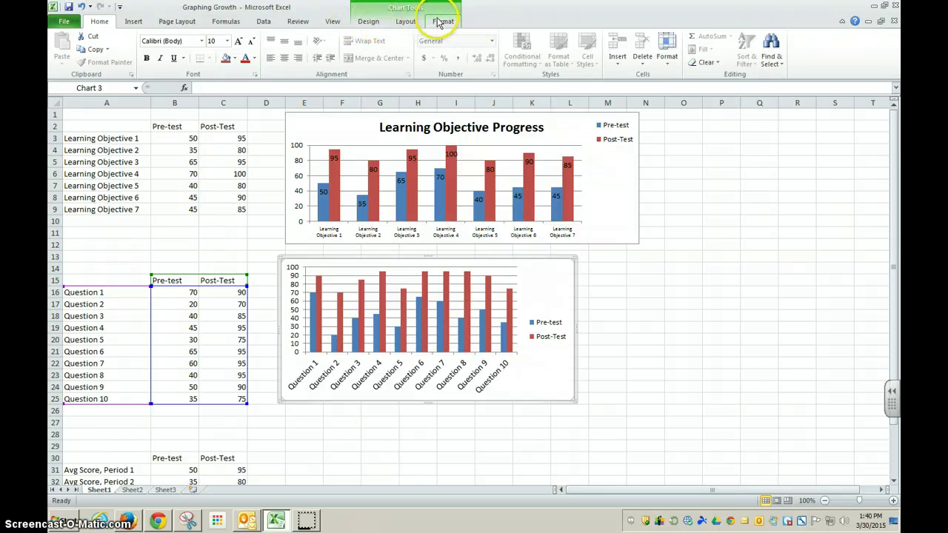
left_click(376, 23)
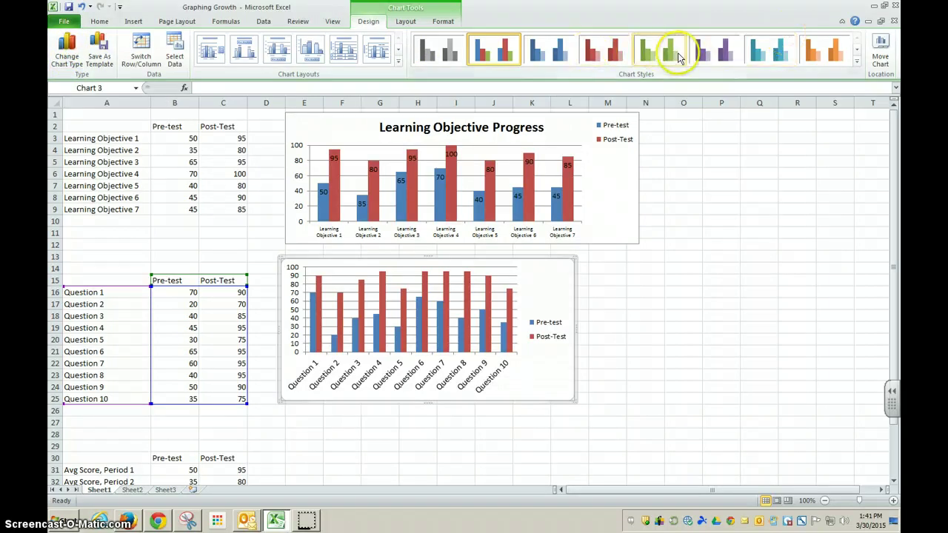
left_click(406, 22)
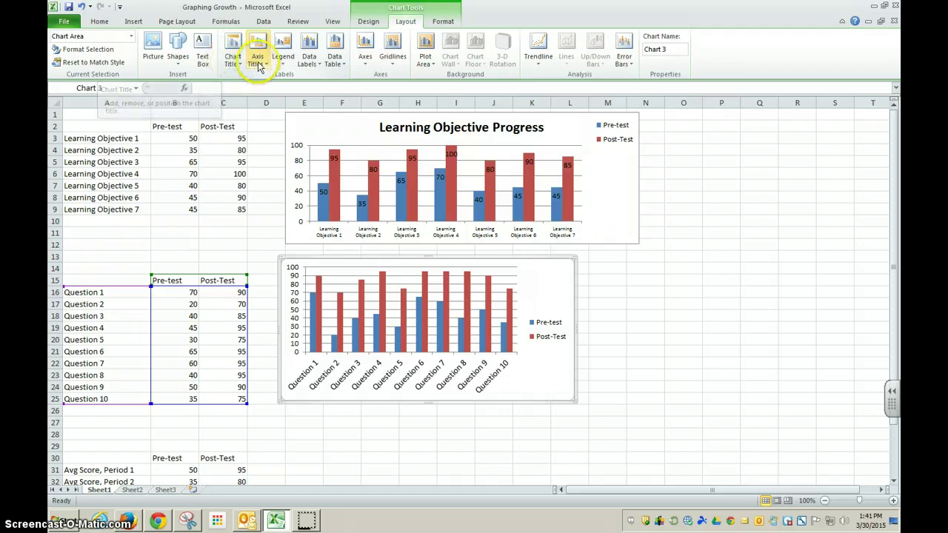
left_click(316, 63)
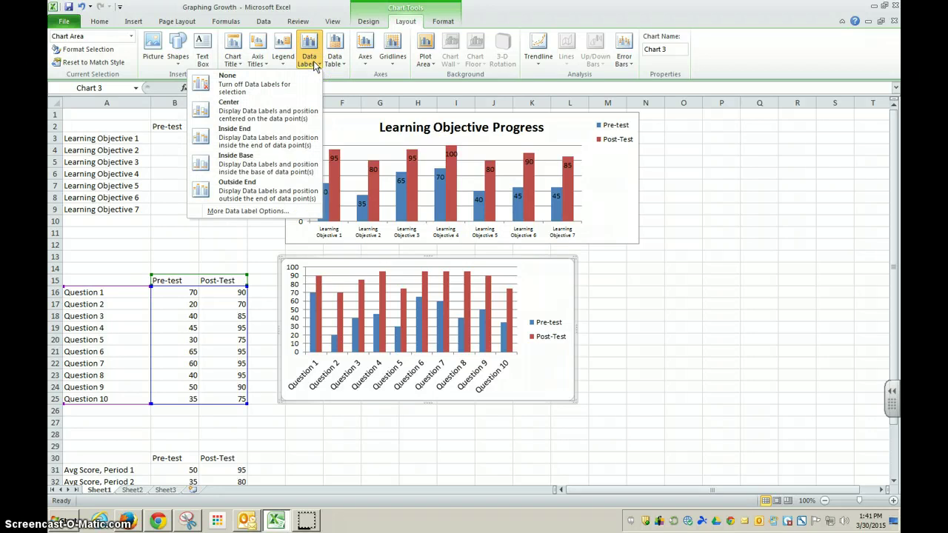
left_click(258, 138)
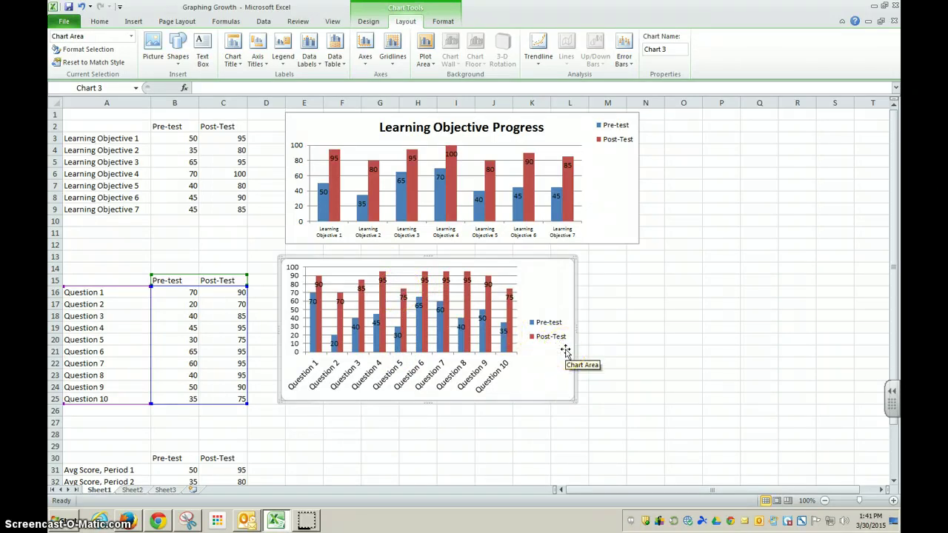
left_click(392, 64)
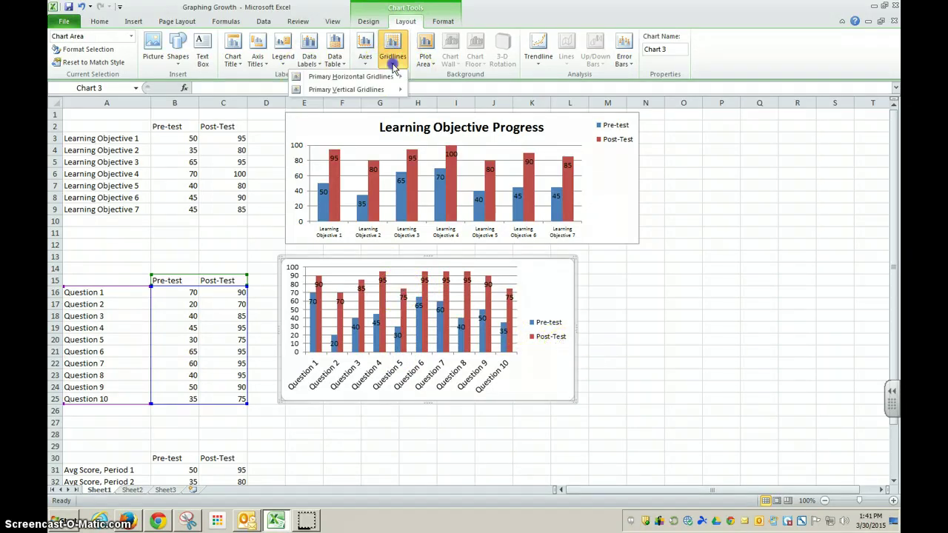
mouse_move(387, 80)
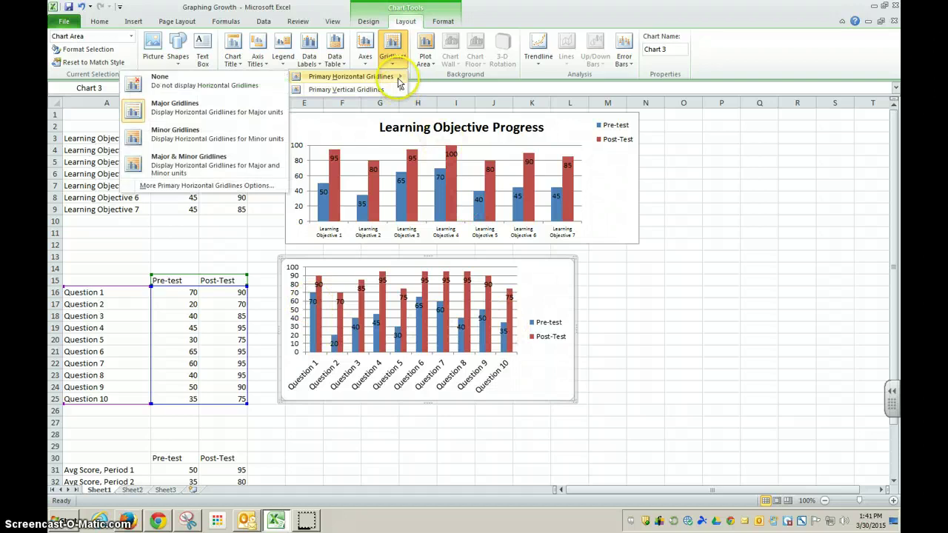
mouse_move(372, 95)
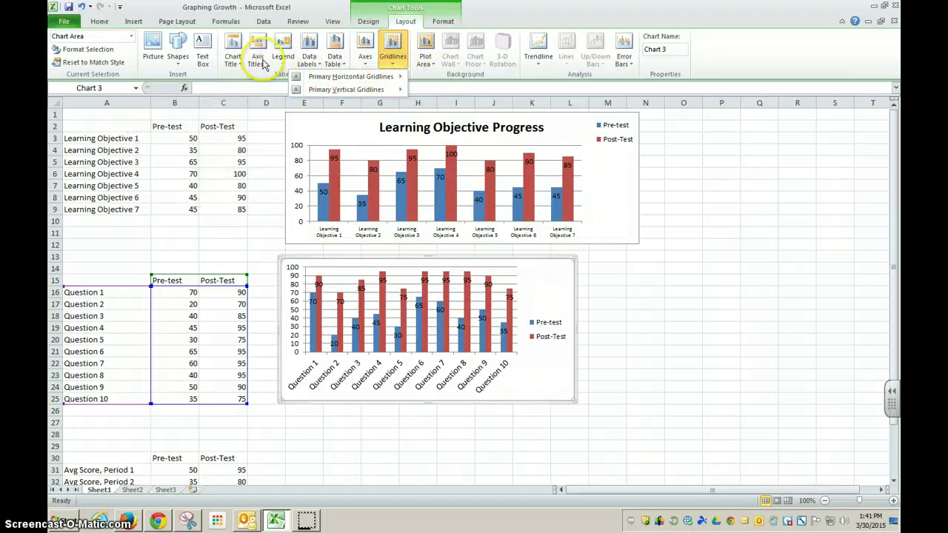
- Add a title above the question chart reading "Question Growth"
left_click(234, 59)
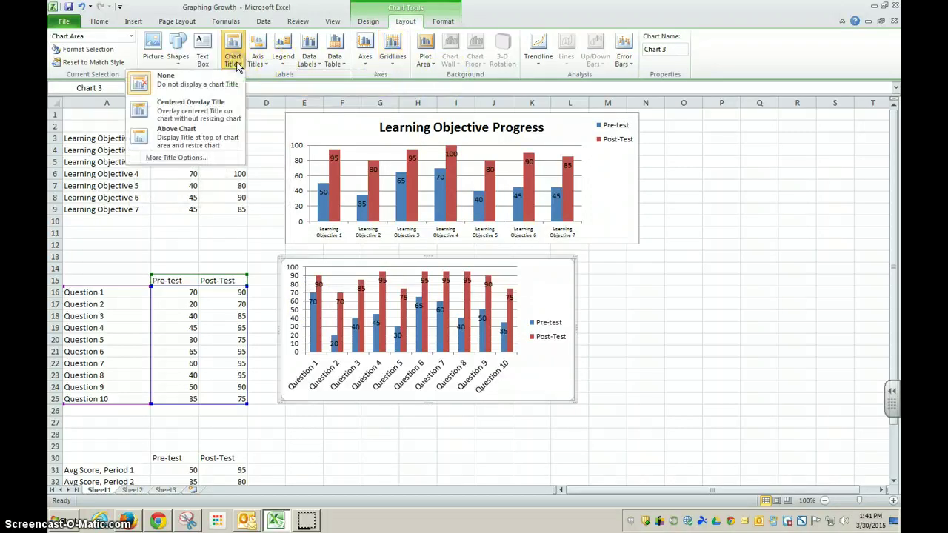
left_click(216, 138)
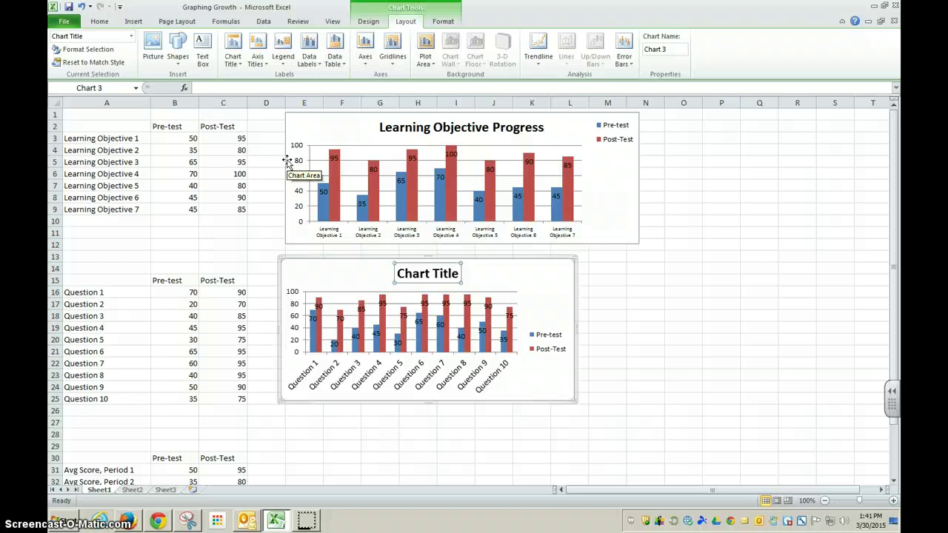
type("Question Growth")
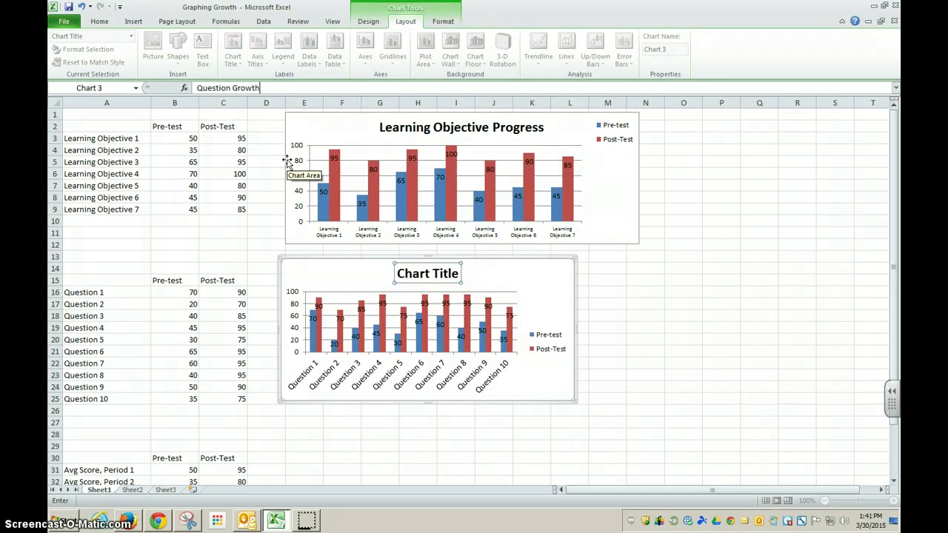
key("Return")
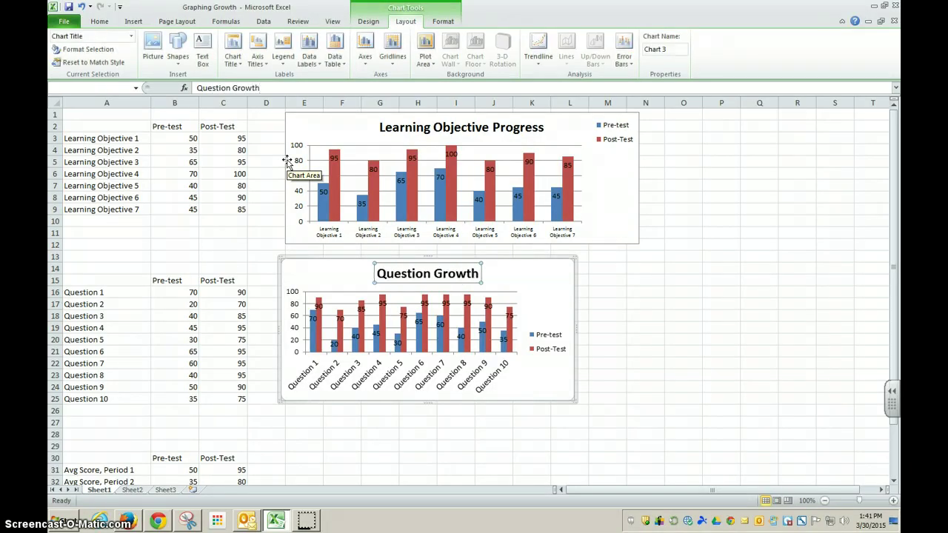
left_click(543, 385)
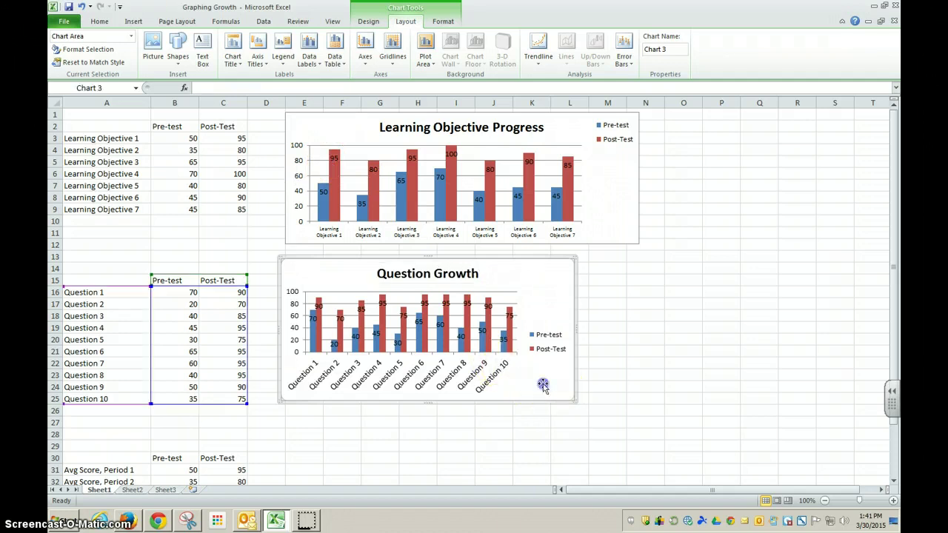
- Fill the background of the Question Growth chart with a light purple theme color
left_click(445, 22)
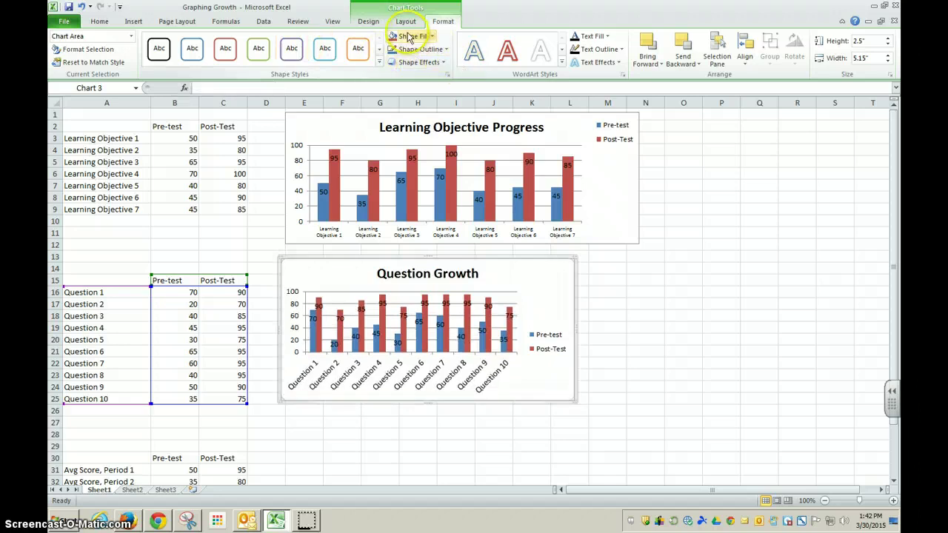
left_click(433, 36)
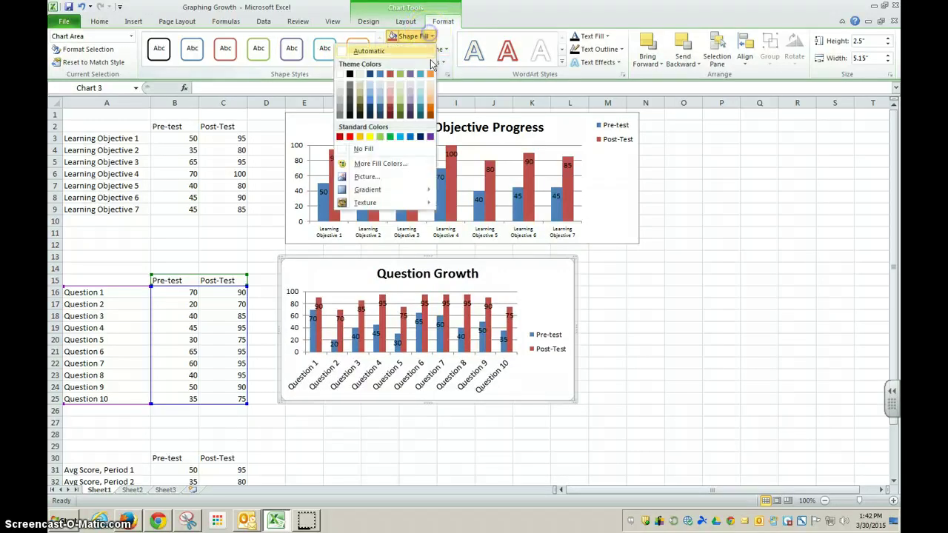
left_click(412, 91)
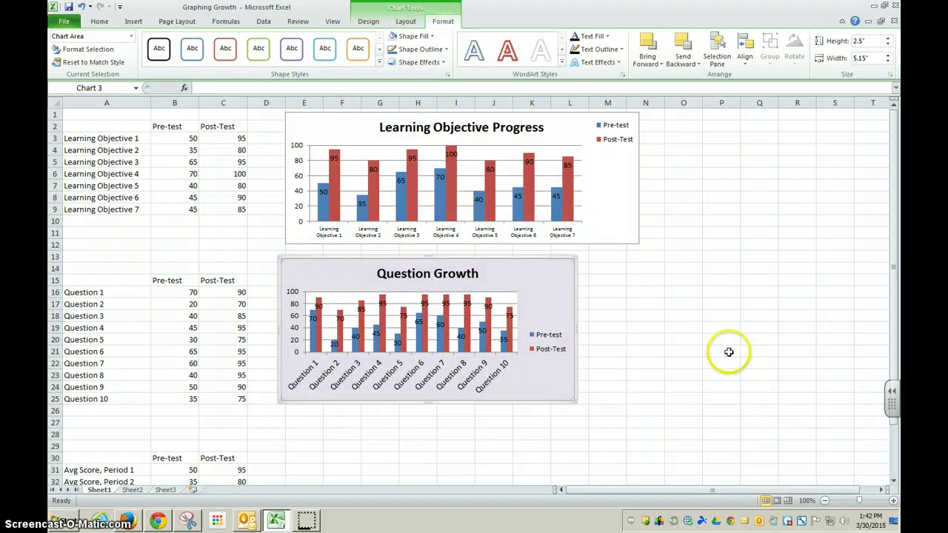
- Enlarge the Question Growth chart's plot area up and to the right, and move its legend into the chart's lower-right corner
left_click(537, 294)
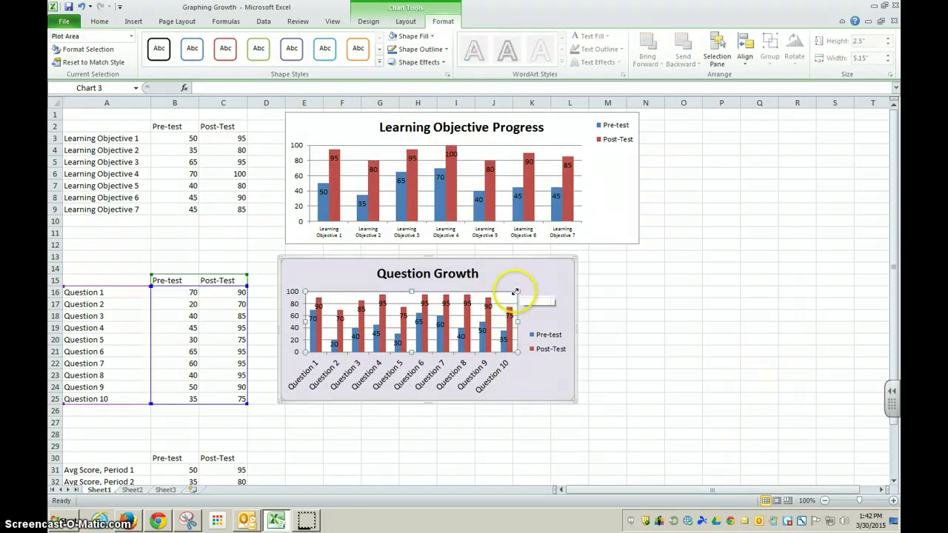
left_click_drag(518, 291, 555, 279)
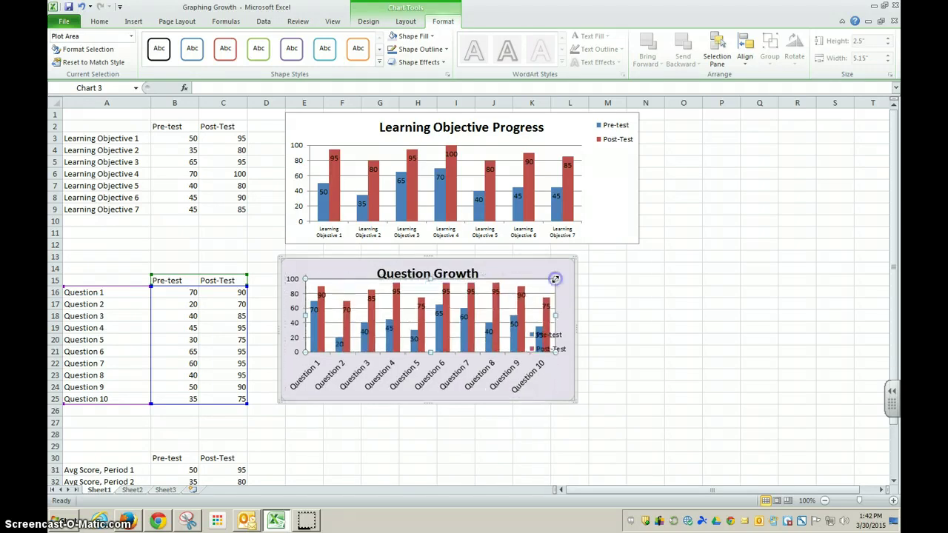
left_click(548, 335)
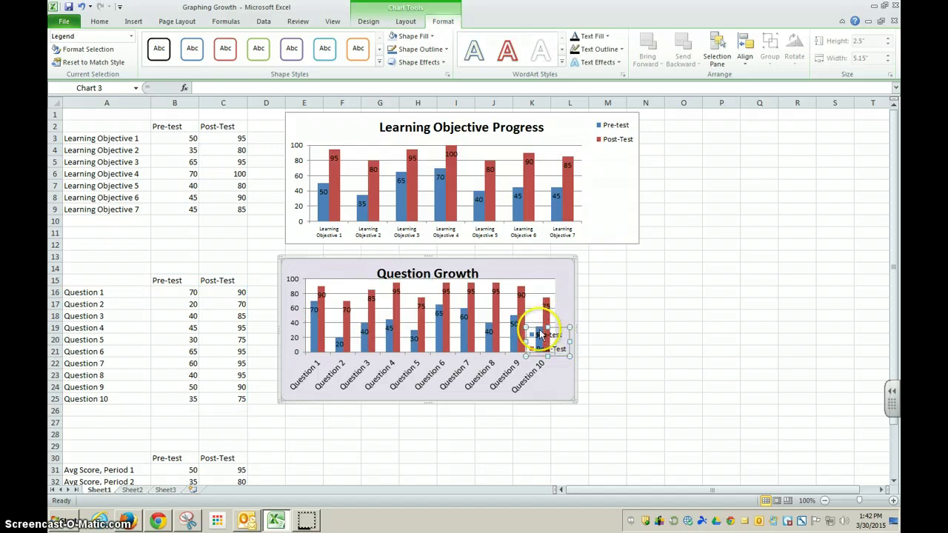
left_click_drag(541, 348, 546, 391)
left_click(618, 367)
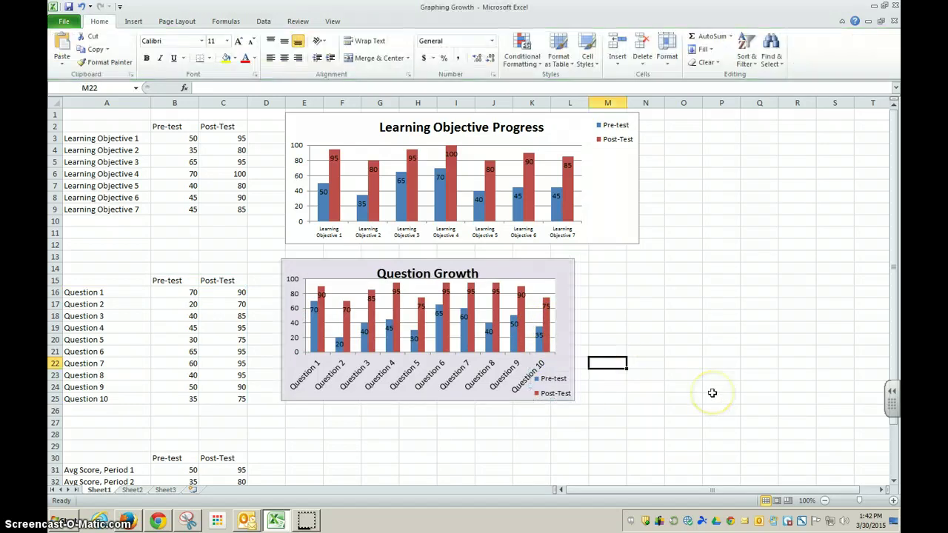